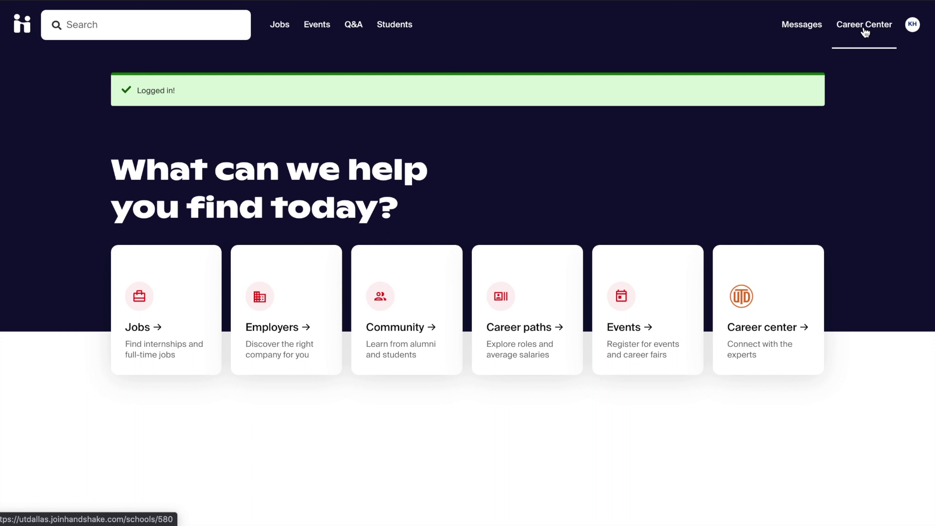
- Open My Profile from the KH account avatar menu
left_click(915, 28)
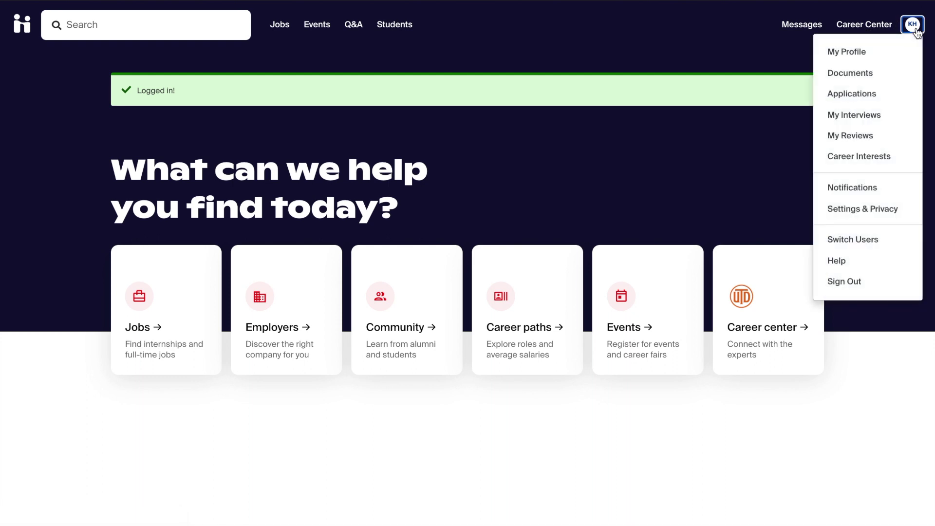
left_click(867, 52)
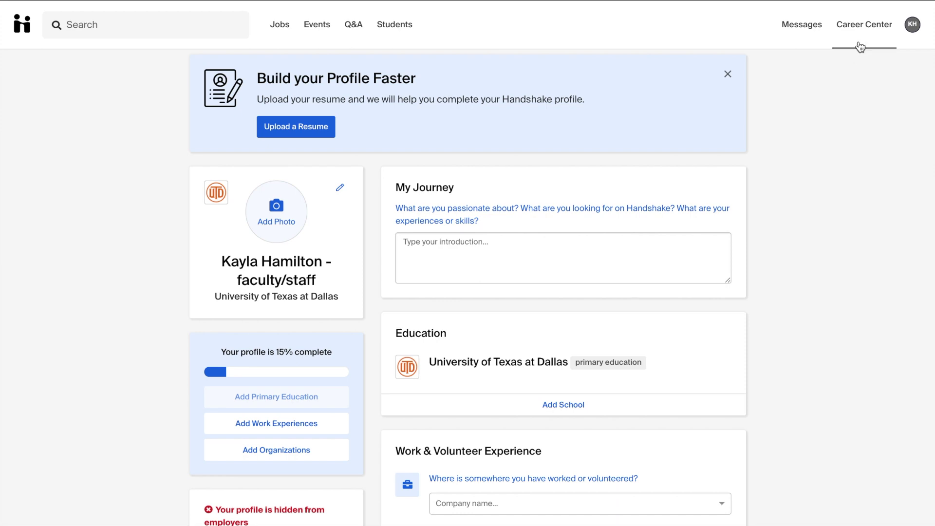
- Go to the University of Texas at Dallas career center and open its Experiences section
left_click(865, 26)
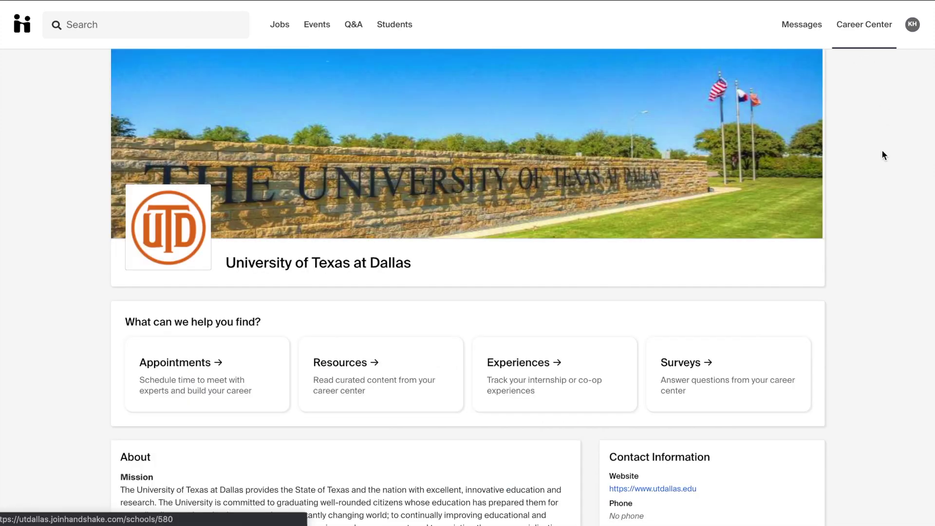
scroll(880, 185, "down", 2)
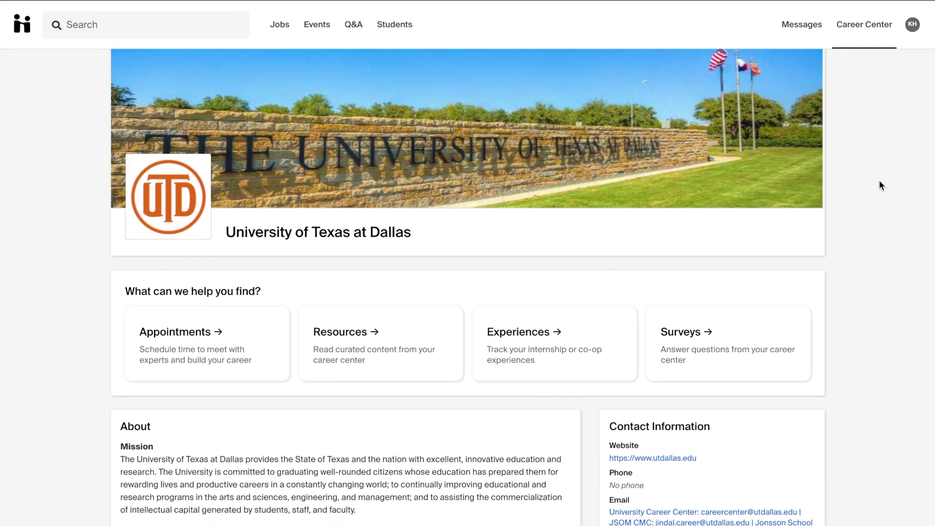
scroll(879, 185, "down", 2)
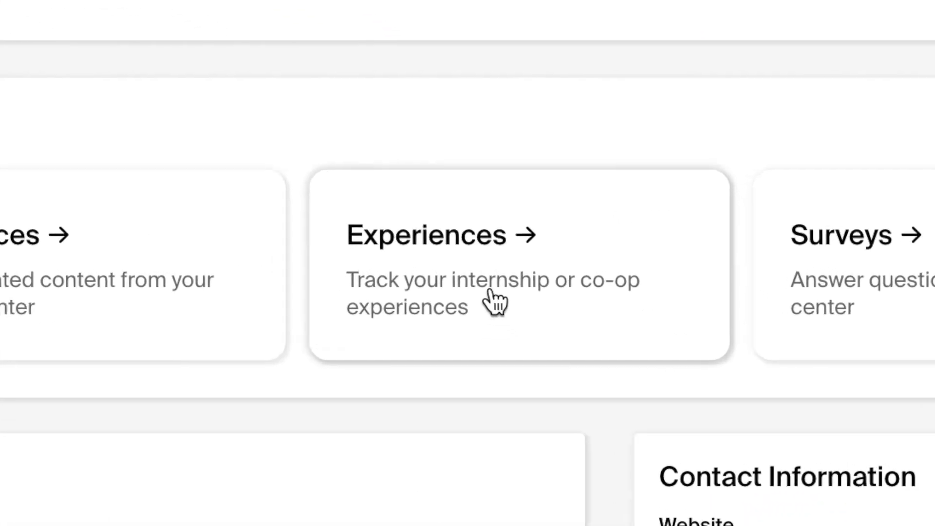
left_click(489, 290)
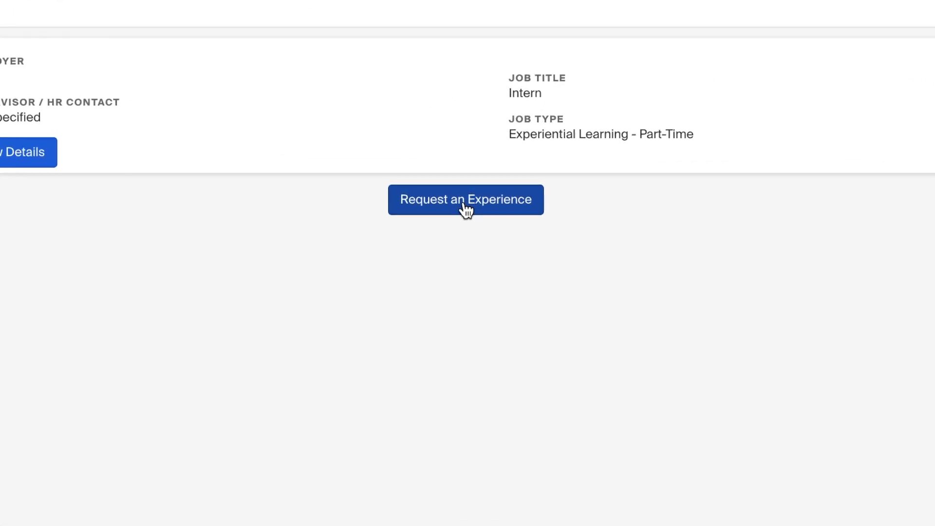
- Start a new experience request with type A&H Experience Request and term Fall - 2020
left_click(464, 204)
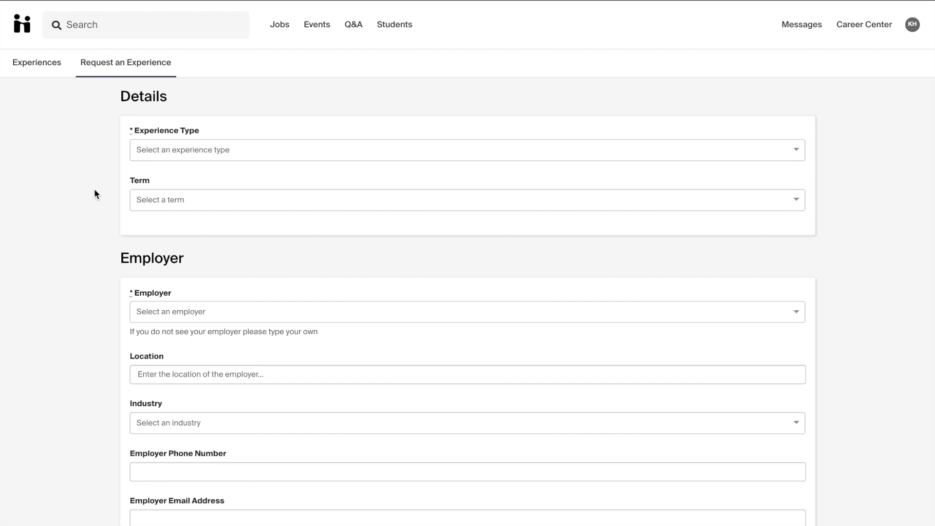
left_click(204, 154)
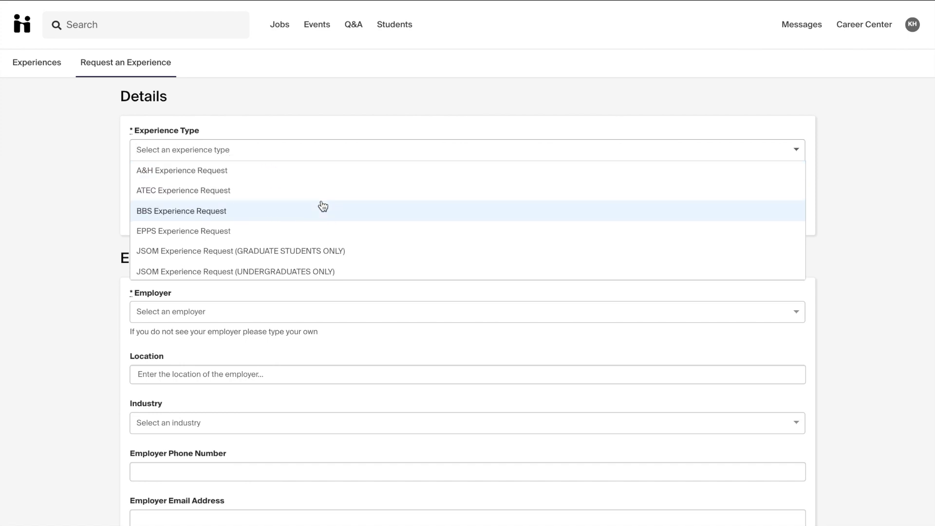
scroll(323, 206, "down", 1)
scroll(323, 206, "up", 1)
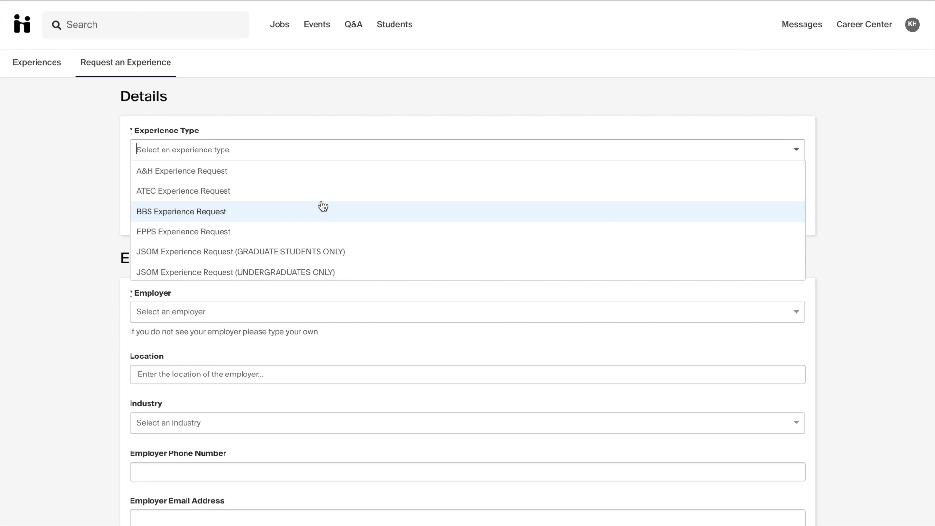
left_click(216, 175)
left_click(208, 197)
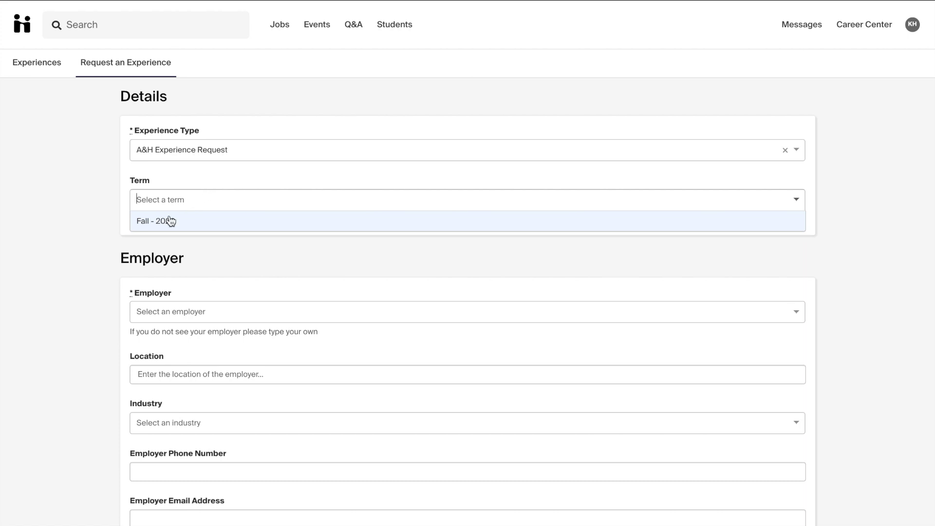
left_click(160, 224)
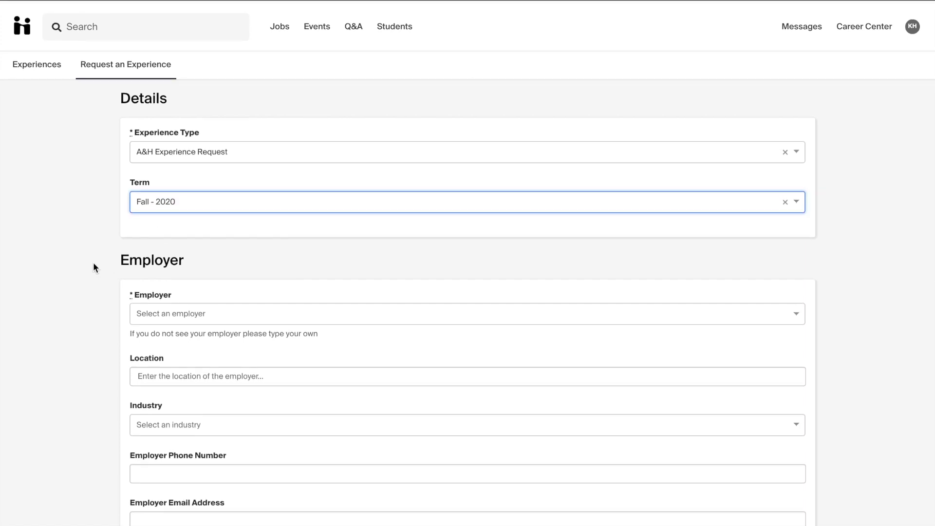
scroll(94, 263, "down", 3)
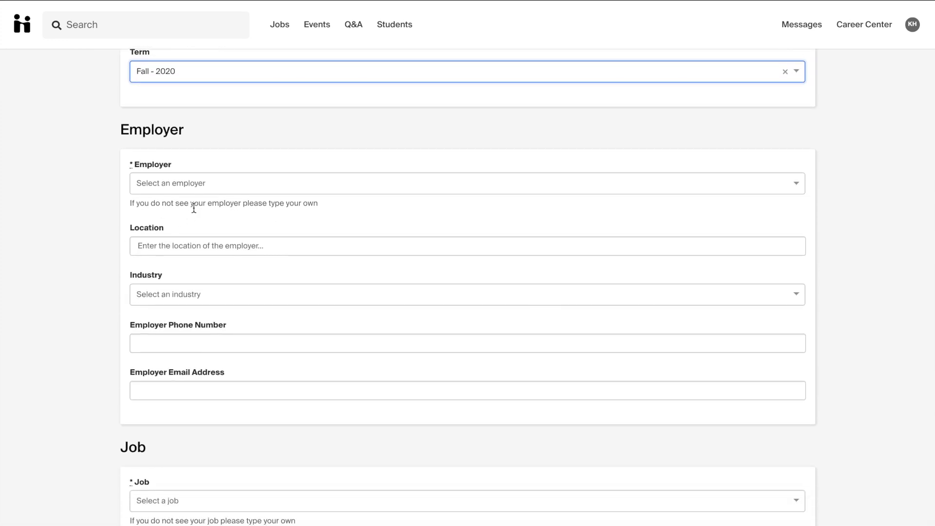
- Set employer DMA in Dallas, TX, industry Advertising, PR & Marketing, plus employer phone and email
left_click(258, 183)
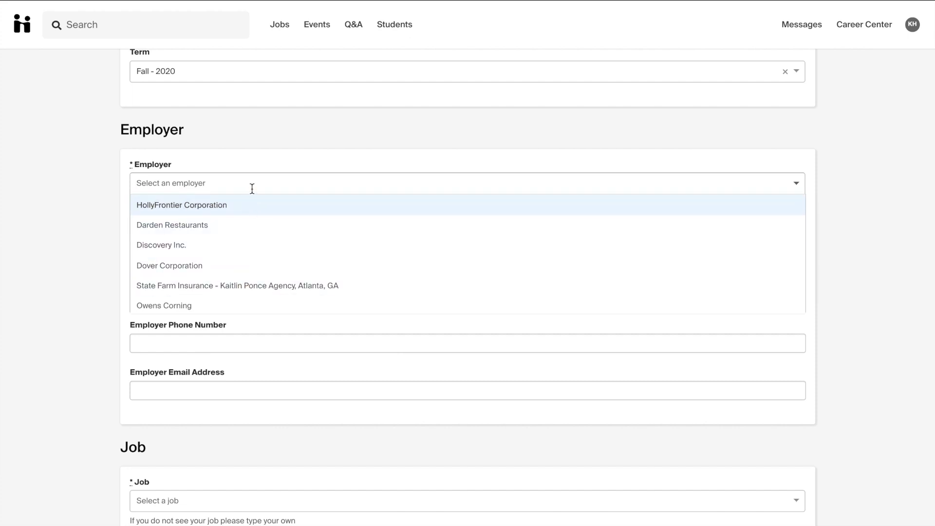
type("DMA")
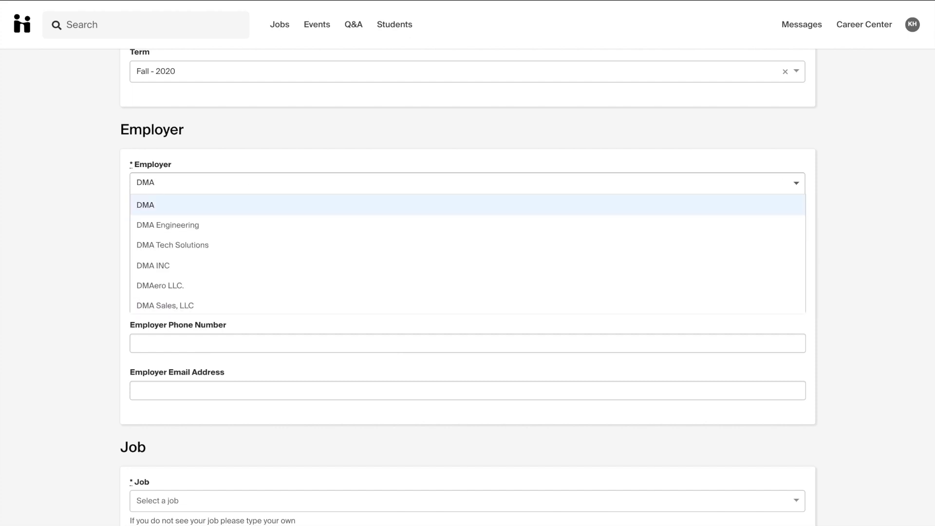
left_click(195, 208)
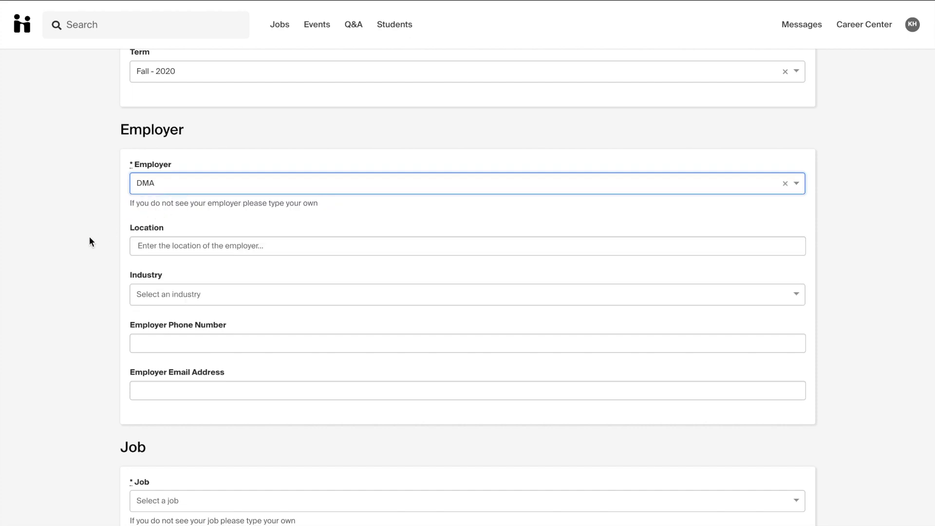
left_click(142, 245)
type("Dallas, TX")
left_click(208, 267)
left_click(195, 294)
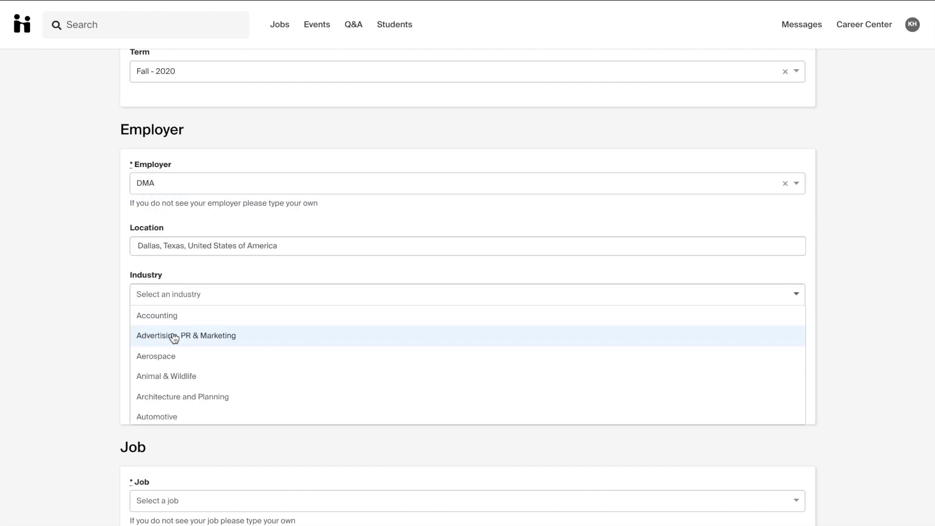
left_click(174, 335)
left_click(173, 343)
type("555-555-5555")
key("Tab")
scroll(52, 367, "down", 8)
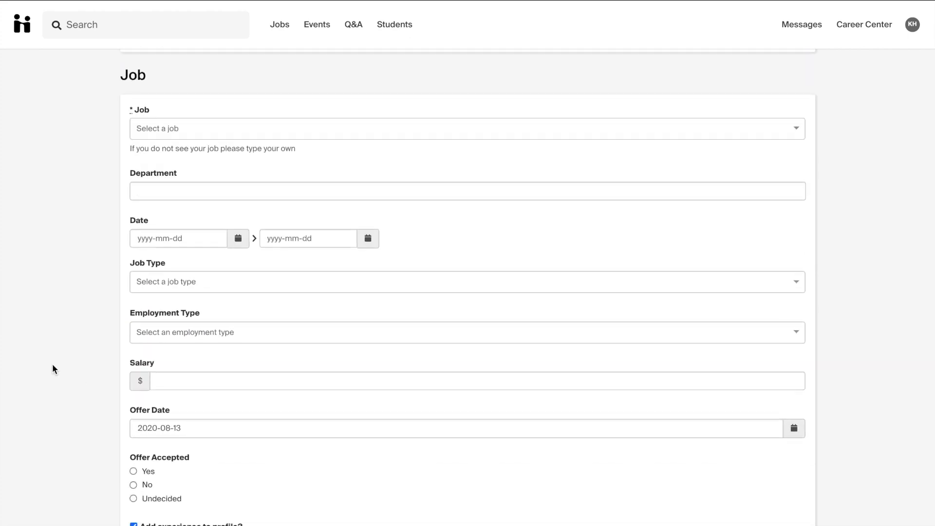
- Enter job title intern and department Marketing
left_click(243, 128)
type("intern")
key("Tab")
type("Marketing")
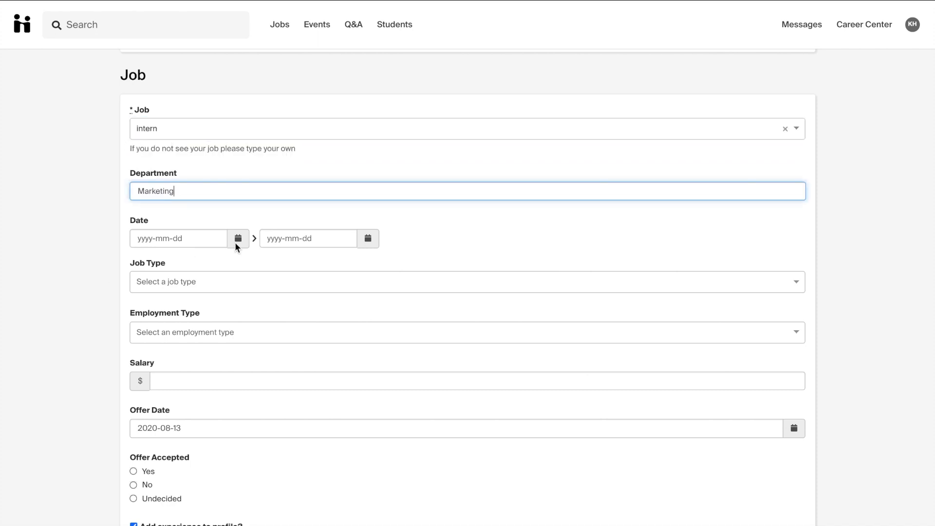
- Set the internship dates from 2020-08-24 to 2020-11-13
left_click(238, 239)
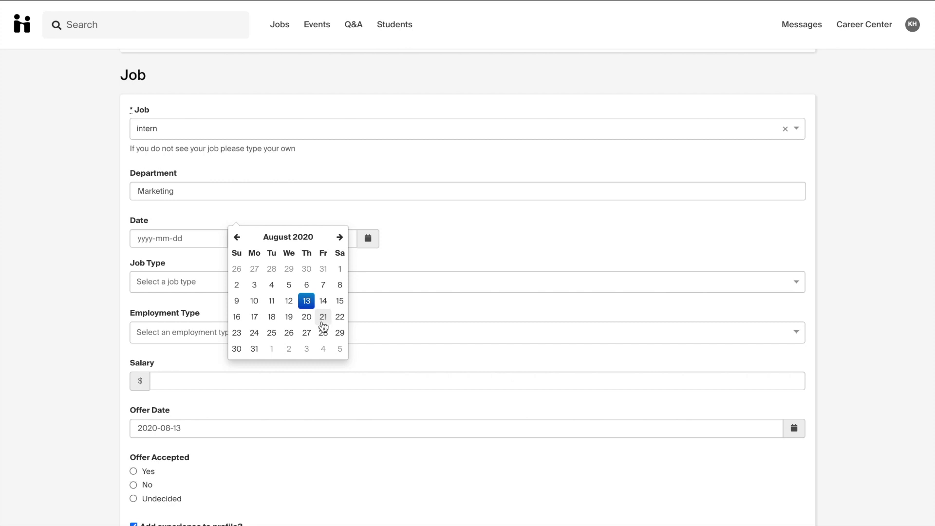
left_click(255, 334)
left_click(376, 240)
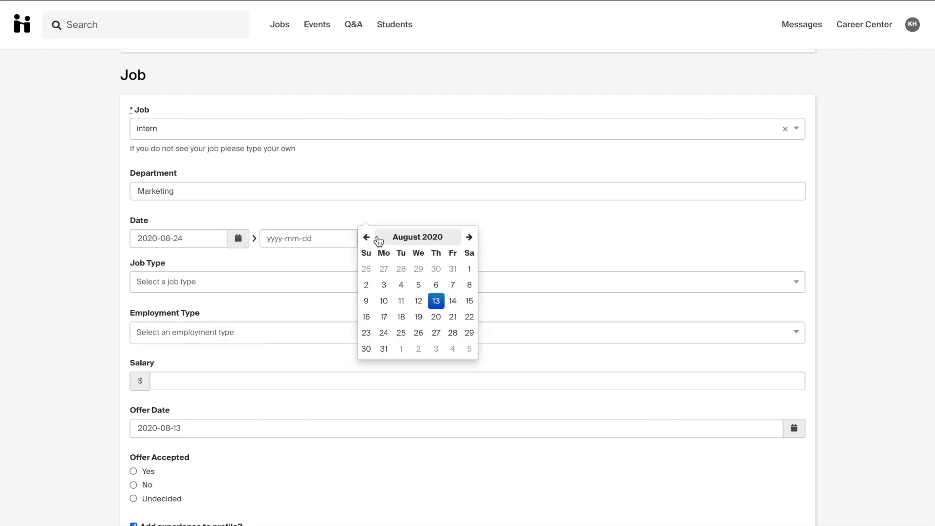
left_click(469, 239)
left_click(468, 239)
left_click(468, 239)
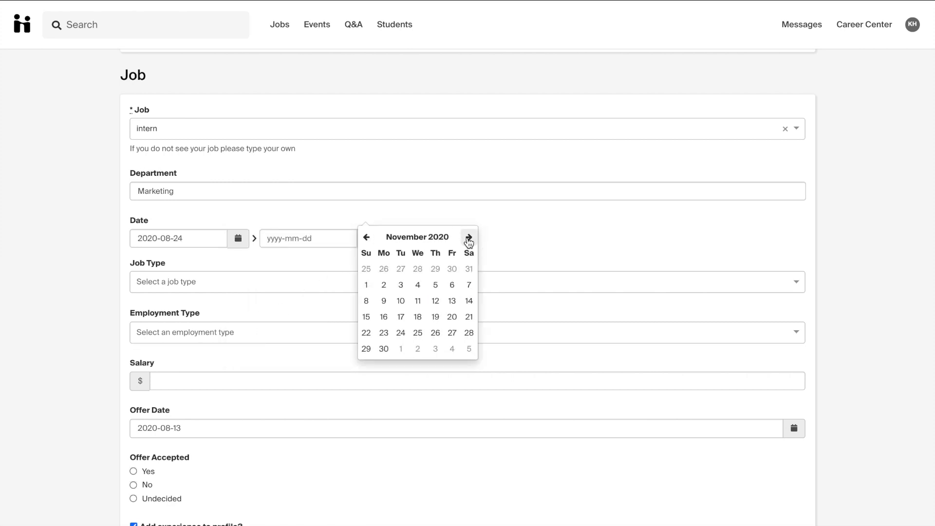
left_click(453, 300)
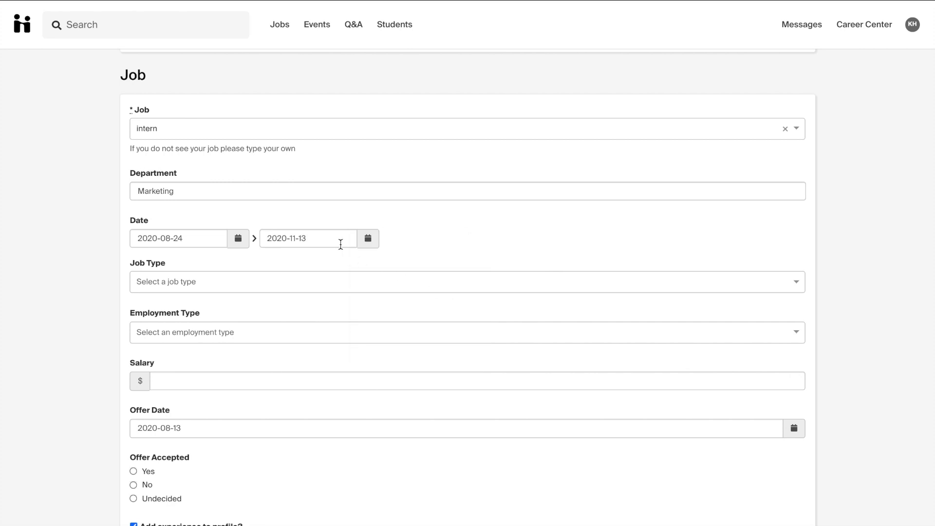
- Choose job type Internship, employment type Part-Time, and salary $14 hourly
left_click(171, 284)
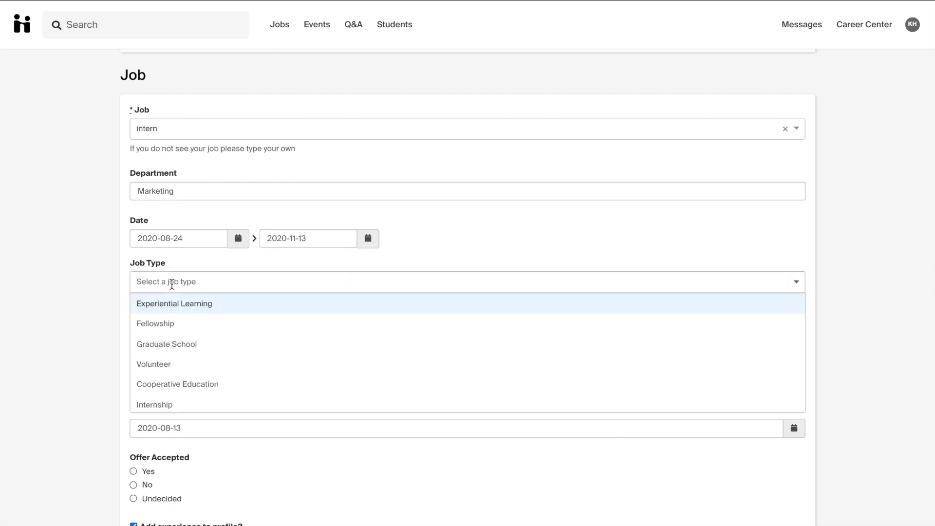
left_click(156, 404)
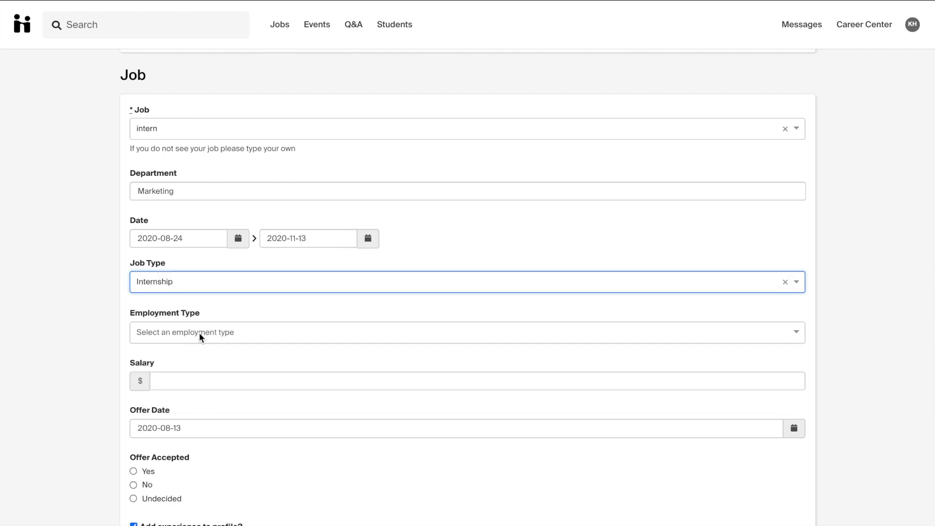
left_click(200, 332)
left_click(166, 393)
left_click(173, 381)
type("14")
left_click(133, 423)
- Mark the offer as accepted and don't add this experience to the profile
scroll(95, 381, "down", 6)
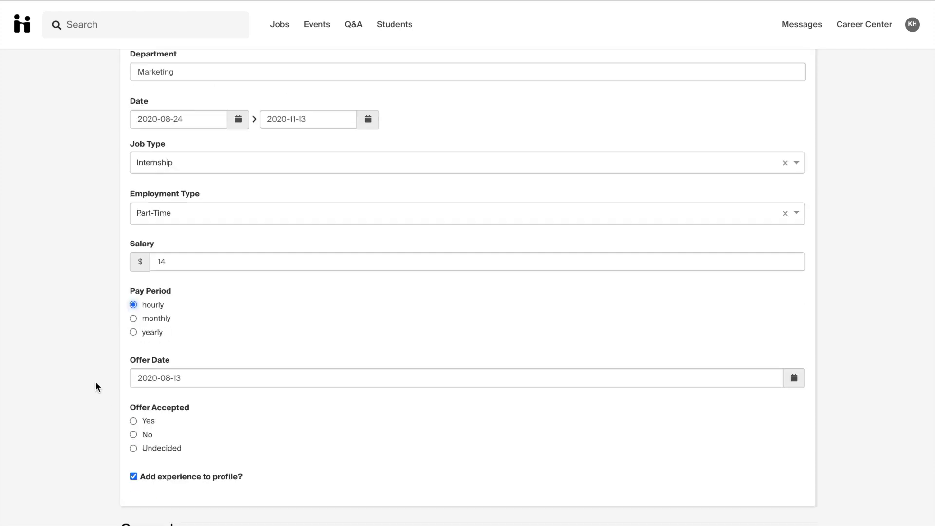
left_click(134, 247)
left_click(133, 302)
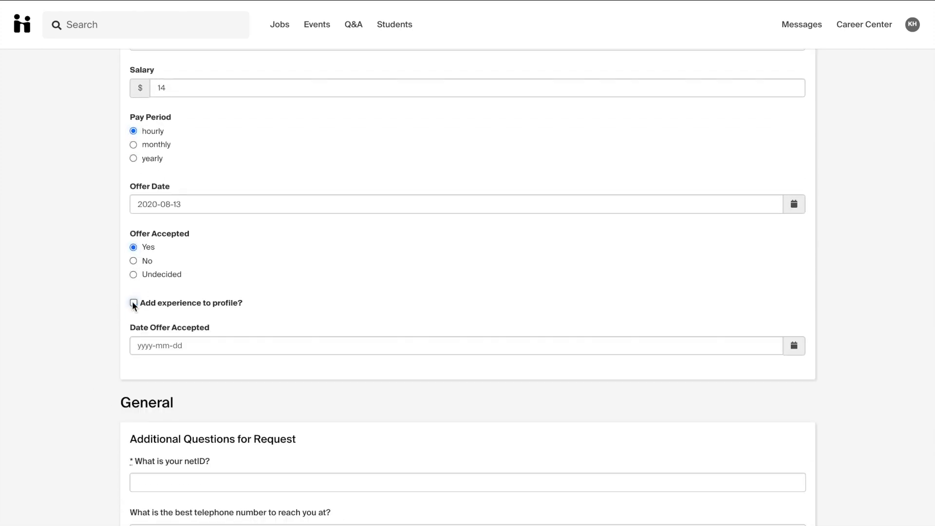
scroll(93, 336, "down", 4)
left_click(202, 166)
- Enter offer acceptance date 8-13-2020, the netID, contact phone, 8 weekly hours and work address
type("8-13-2020")
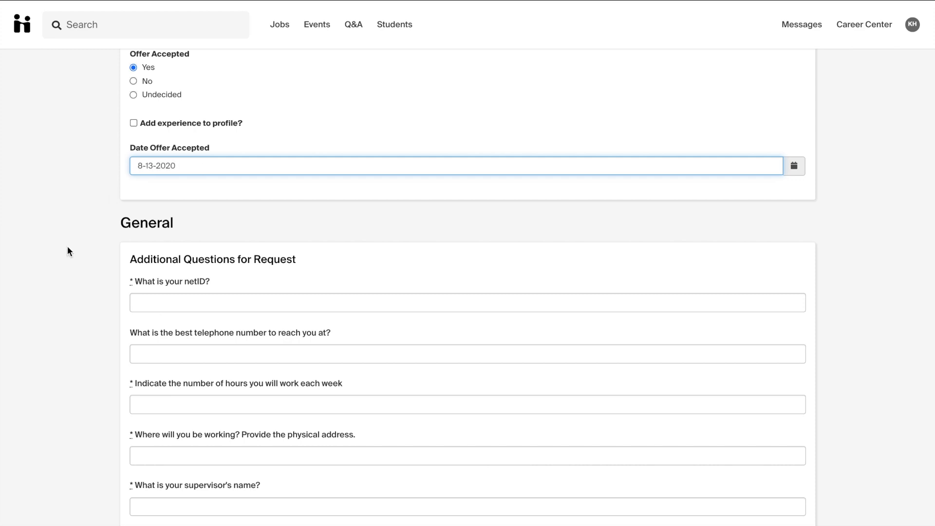
scroll(67, 251, "down", 2)
scroll(67, 251, "down", 1)
left_click(174, 154)
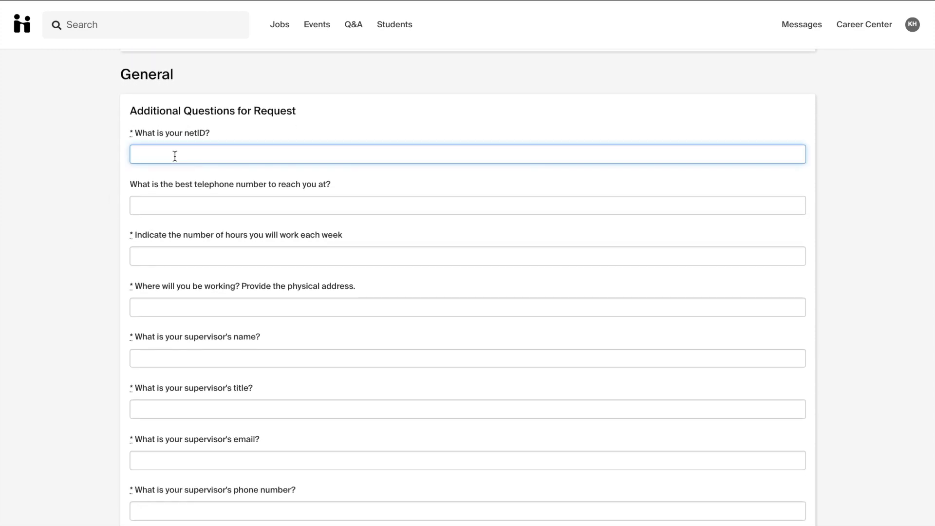
type("xxx123456")
left_click(203, 210)
type("555-555-5555")
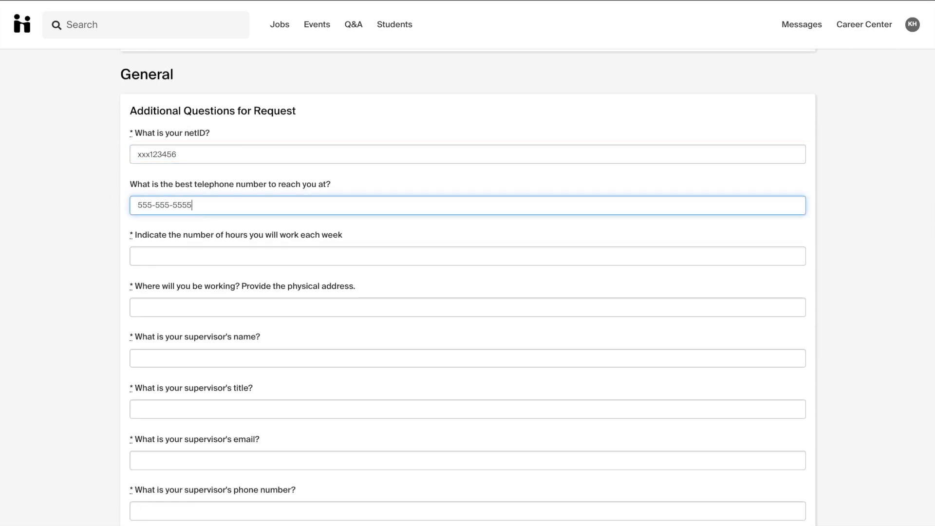
key("Tab")
type("8")
left_click(226, 308)
type("1234")
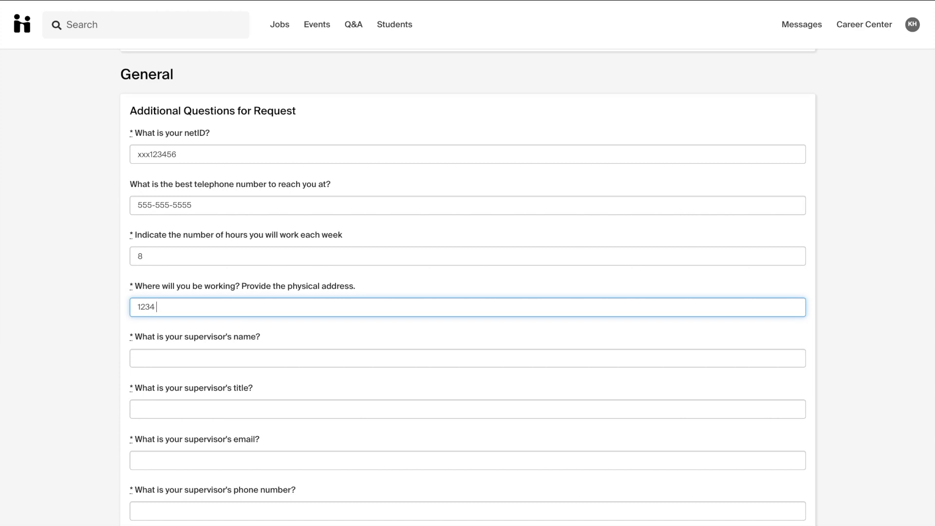
type(" Main ")
type("Stra")
type("tr")
type("eet, Dallas, TX")
- Fill in the supervisor's name, title President, email and phone number
left_click(203, 356)
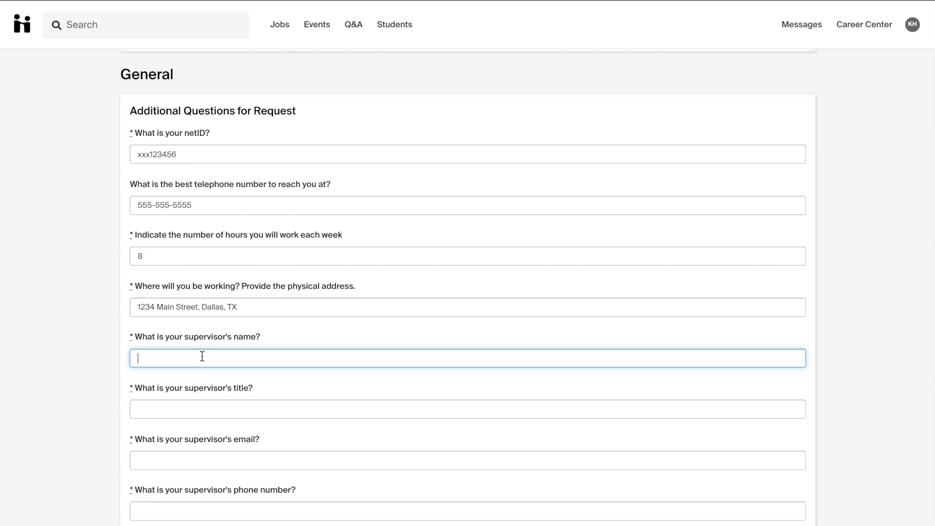
type("Bob Smith")
key("Tab")
type("President")
key("Tab")
type("hello@hello.com")
scroll(101, 441, "down", 5)
left_click(223, 209)
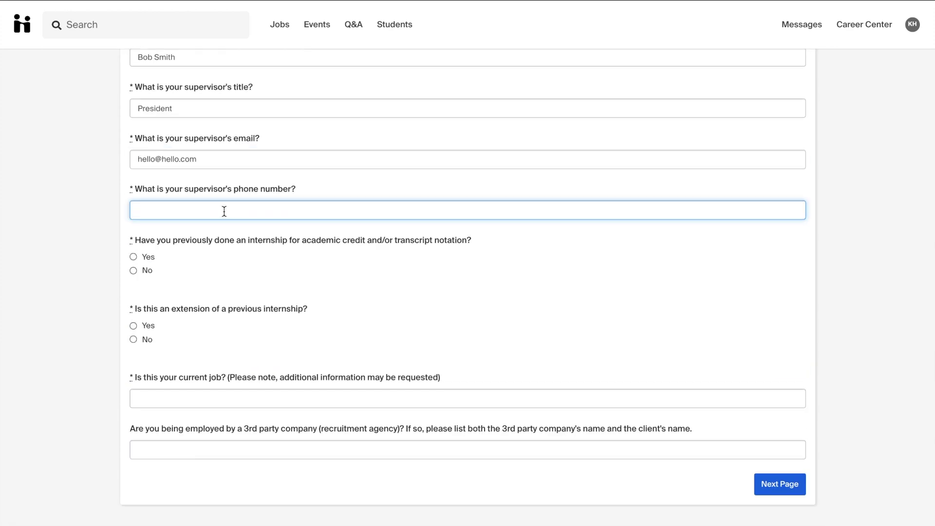
type("555-555-5555")
- Answer No to the previous-internship, extension, current-job and recruitment-agency questions
left_click(133, 271)
left_click(133, 339)
key("Tab")
type("No")
key("Tab")
type("No")
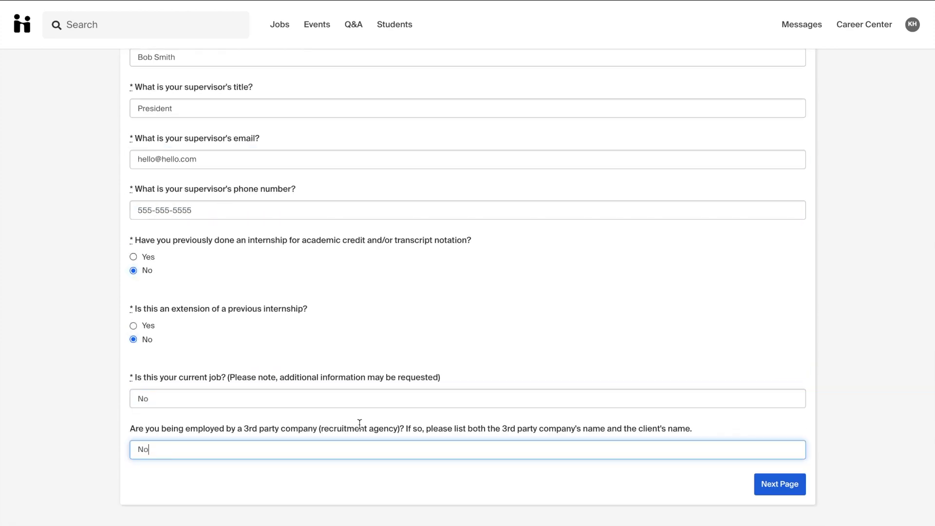
left_click(771, 485)
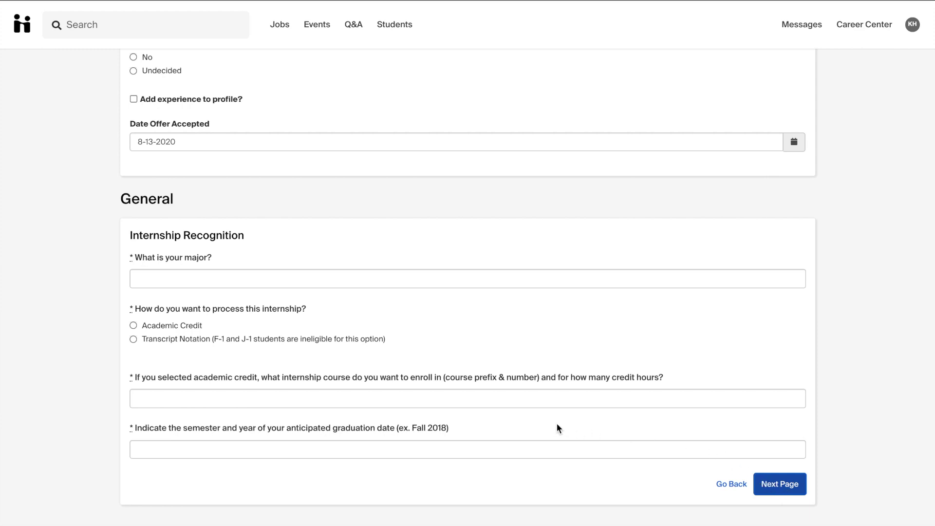
- Enter major Arts, Academic Credit processing, course Arts1000 and graduation term Spring2021
scroll(556, 427, "up", 1)
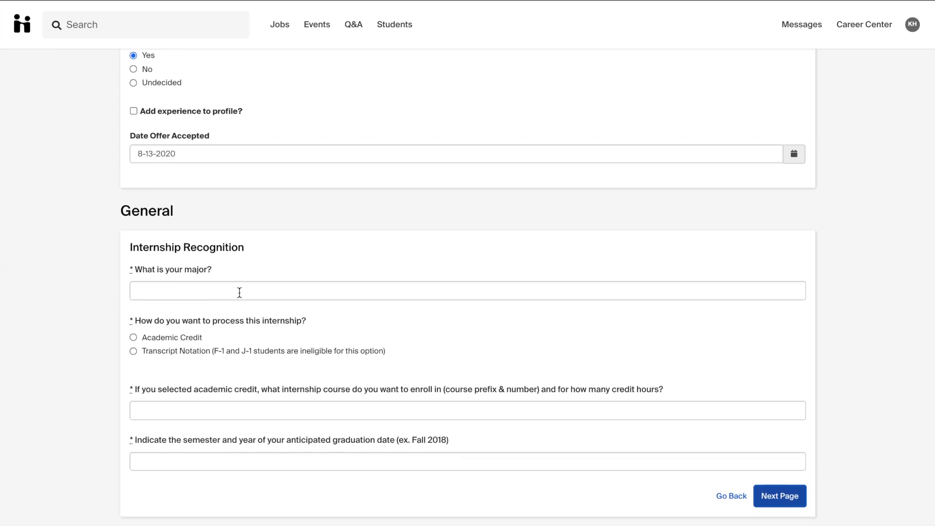
left_click(259, 295)
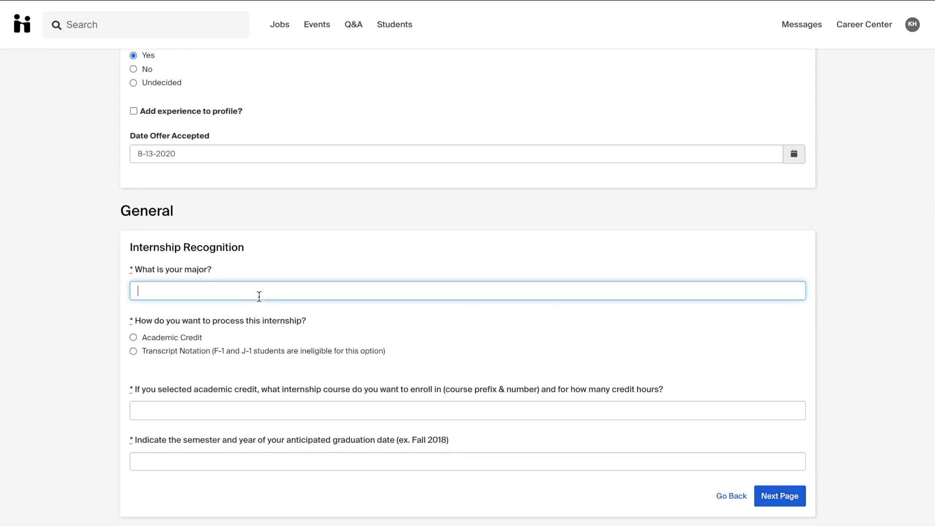
type("Arts")
left_click(133, 338)
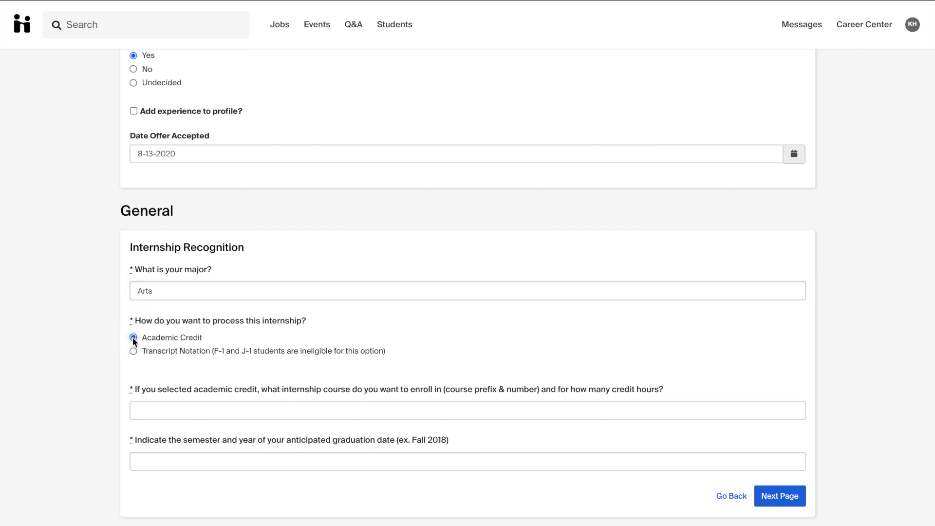
left_click(177, 408)
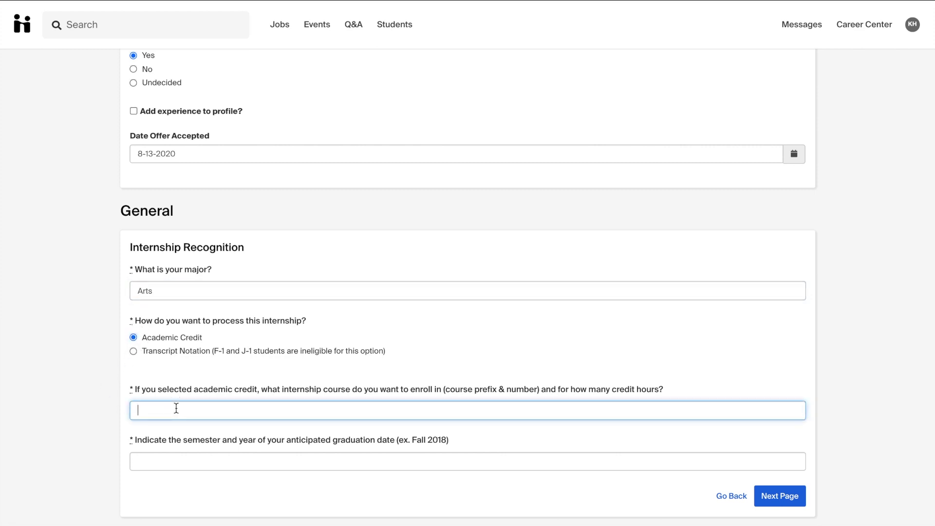
type("Arts1000")
left_click(187, 466)
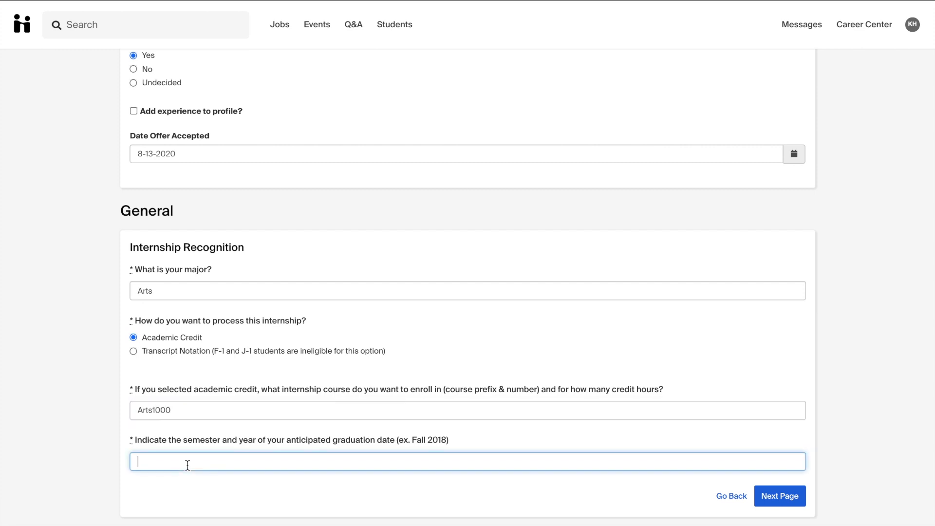
type("Spring2021")
left_click(779, 496)
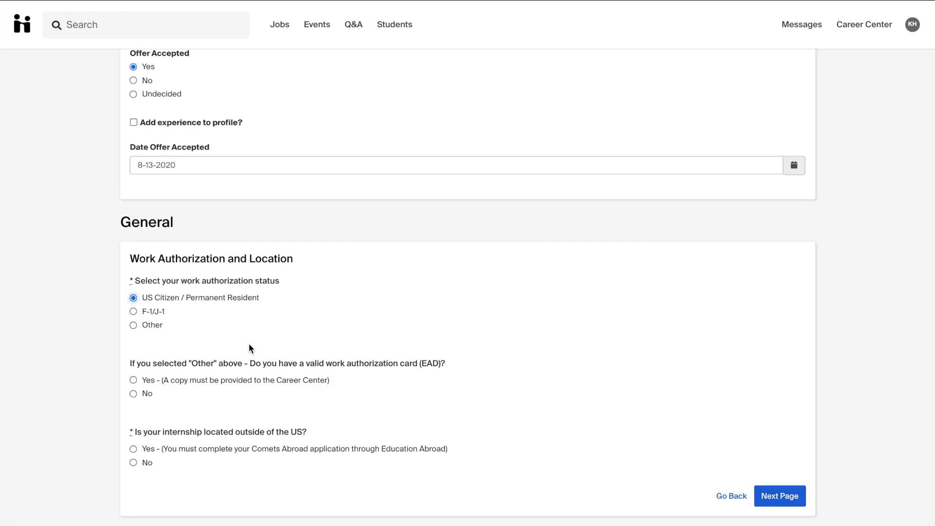
- Answer No to the internship being located outside the US
scroll(112, 398, "down", 1)
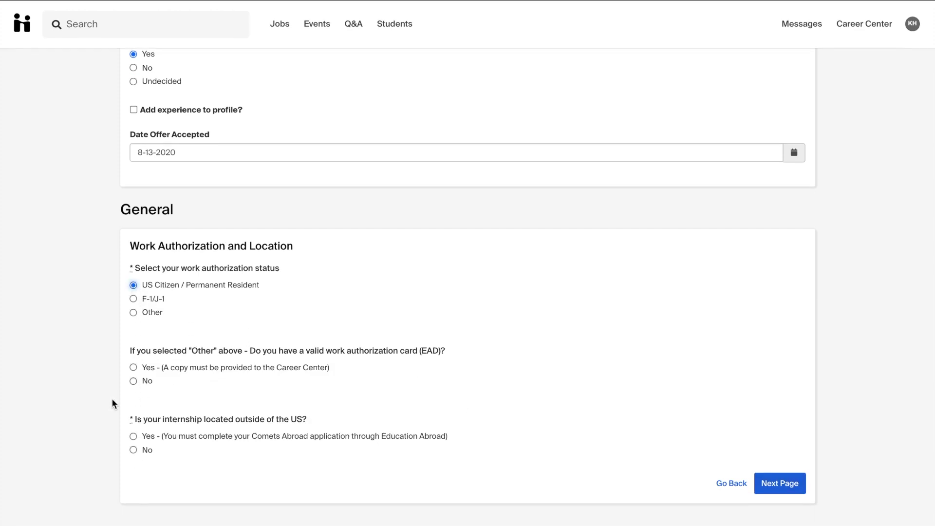
left_click(131, 451)
left_click(803, 484)
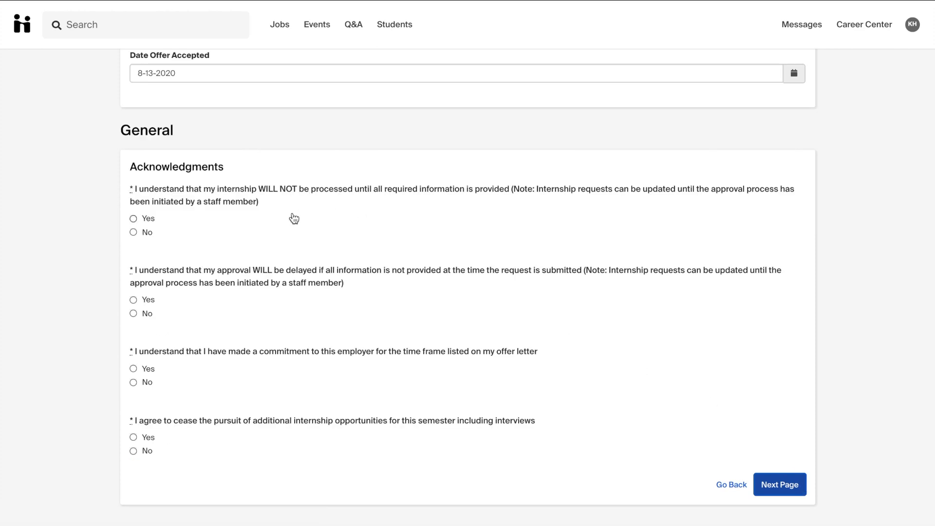
- Agree Yes to all four acknowledgments and confirm the offer-letter upload requirement
left_click(133, 218)
left_click(134, 300)
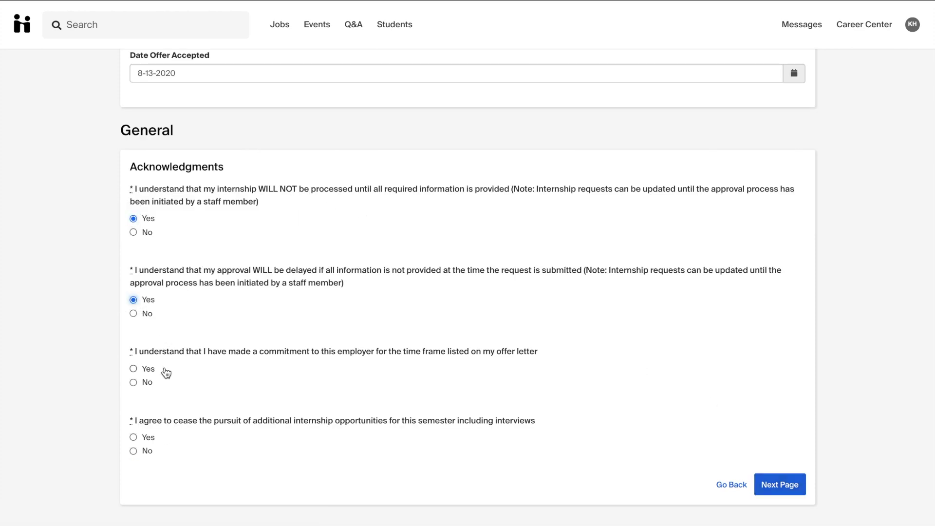
left_click(134, 369)
left_click(134, 437)
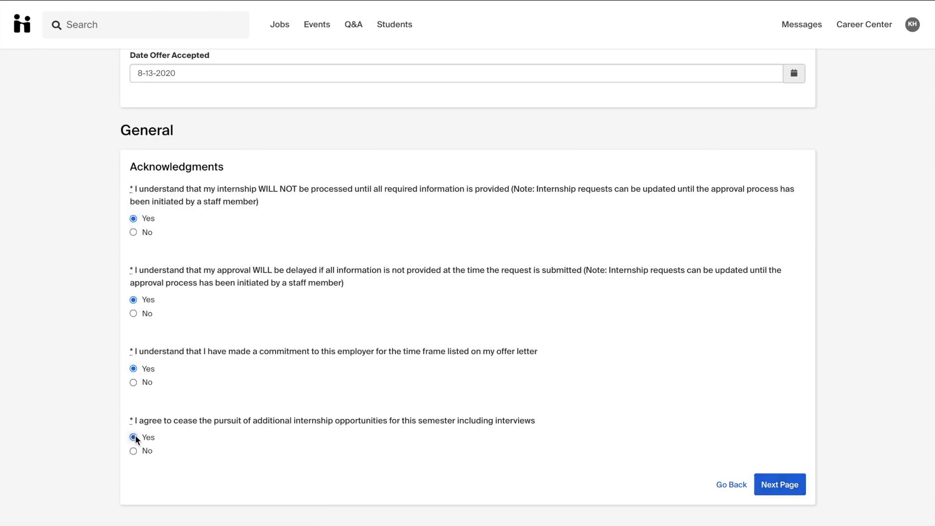
left_click(775, 485)
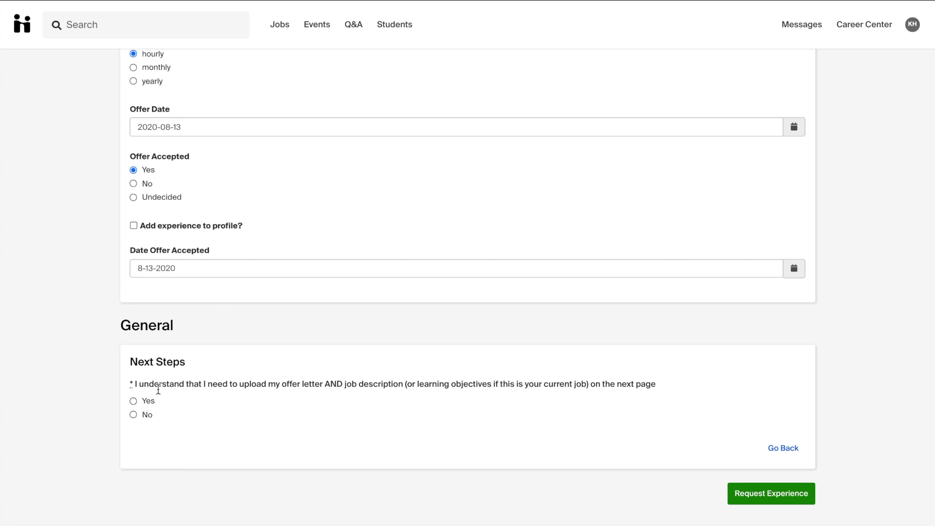
left_click(133, 401)
- Submit the request and attach 'Offer Letter' using Offer Letter & Job Description.pdf
left_click(743, 495)
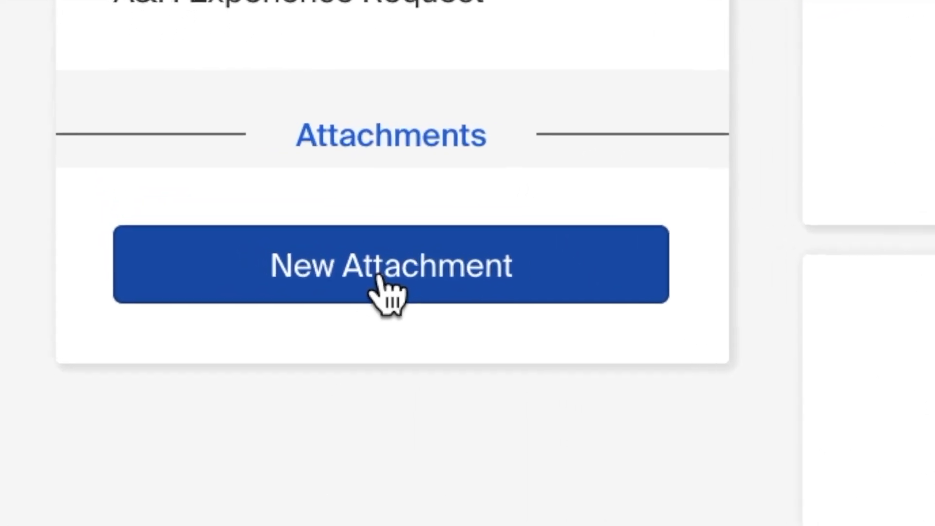
left_click(421, 293)
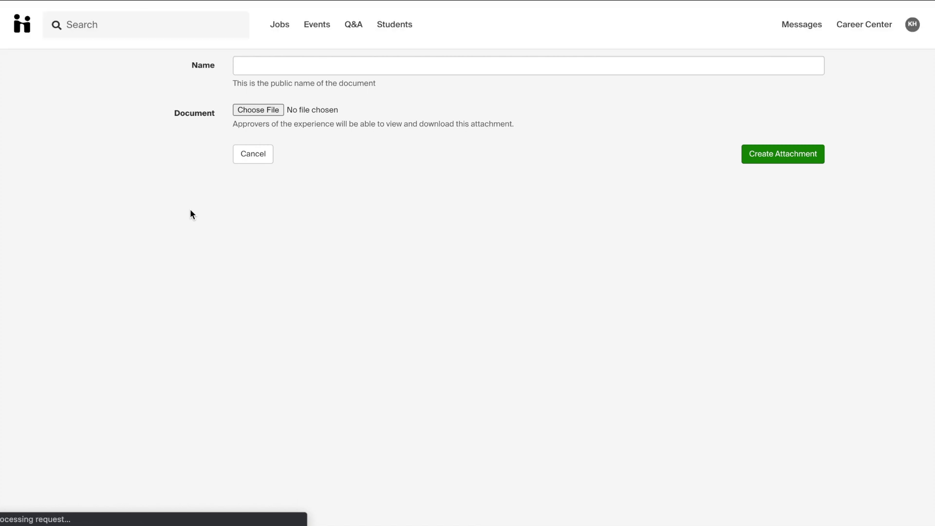
left_click(285, 65)
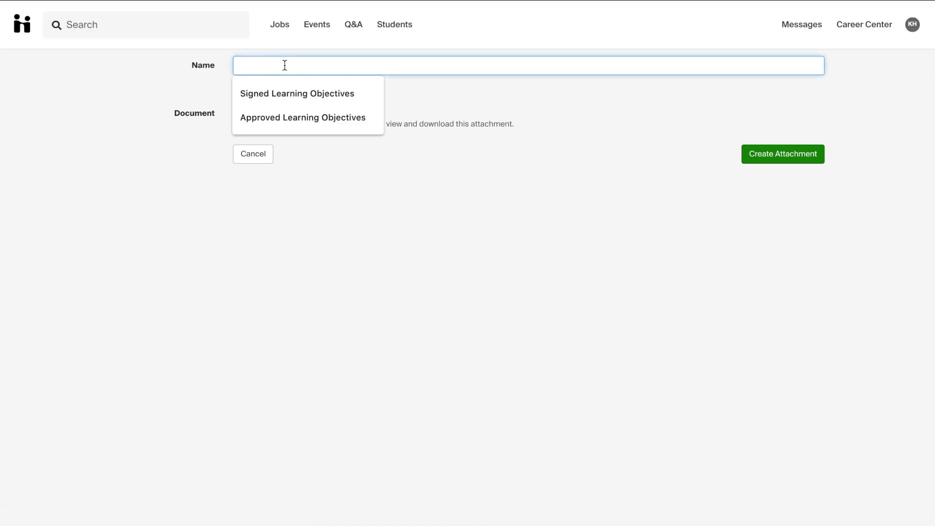
type("Offer ")
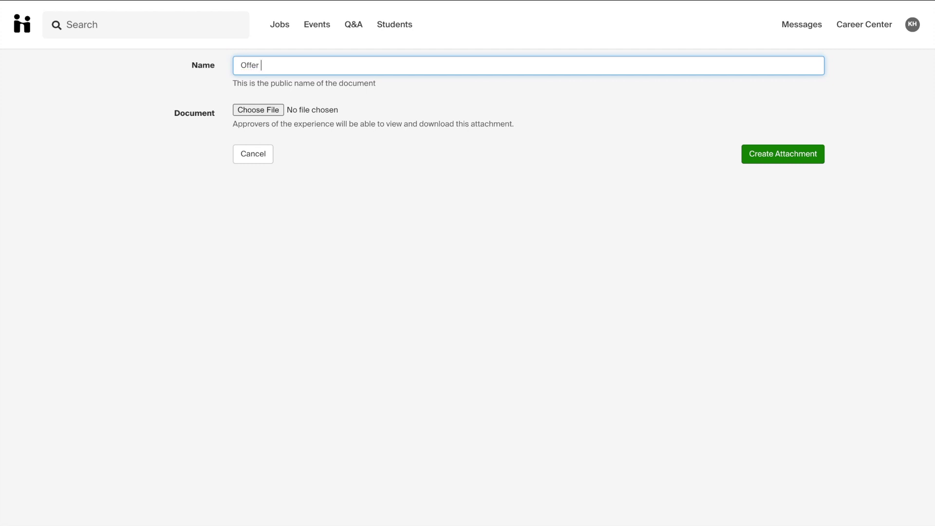
type("Letter")
left_click(247, 110)
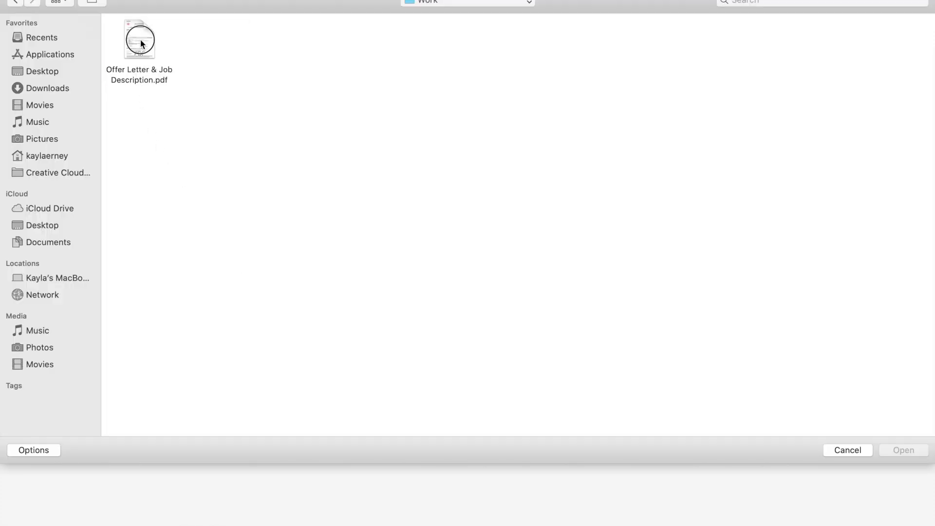
left_click(142, 43)
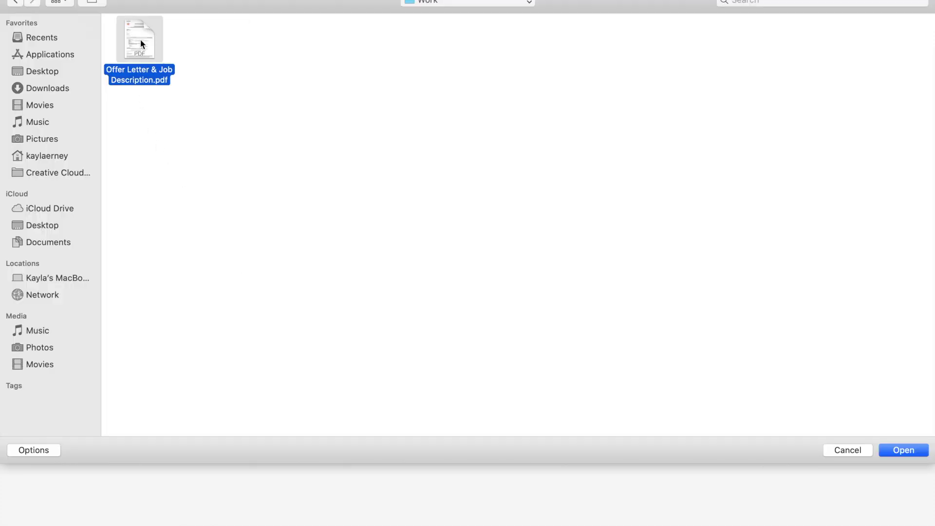
left_click(914, 450)
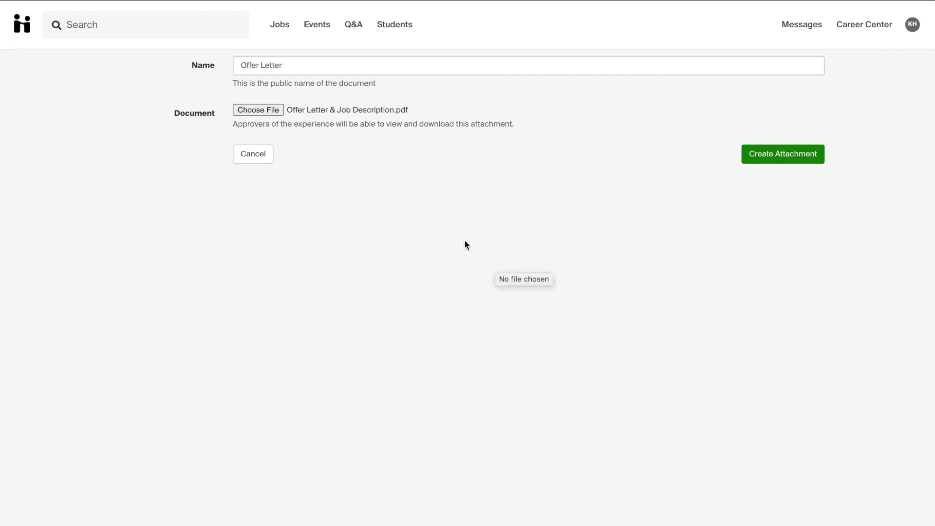
left_click(772, 160)
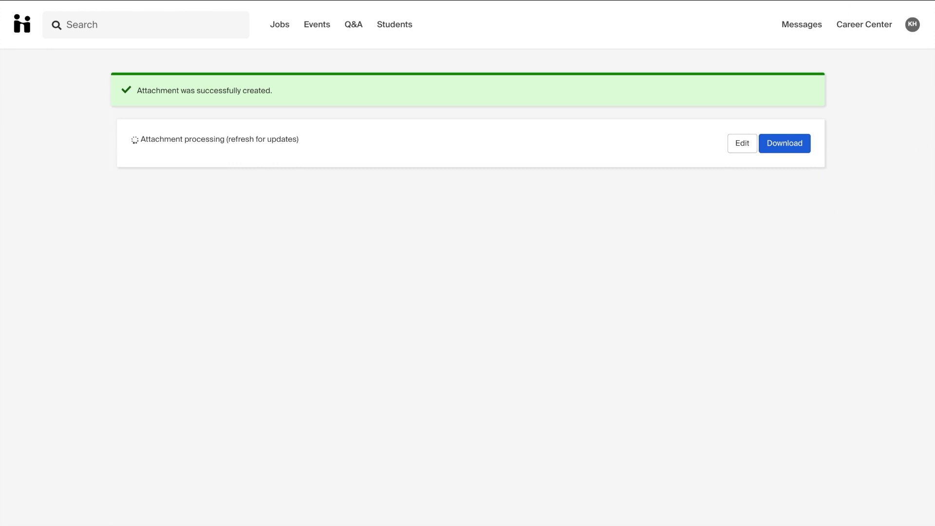
- Reload to confirm the Offer Letter PDF finished uploading, then return to the Experiences list
key("super+r")
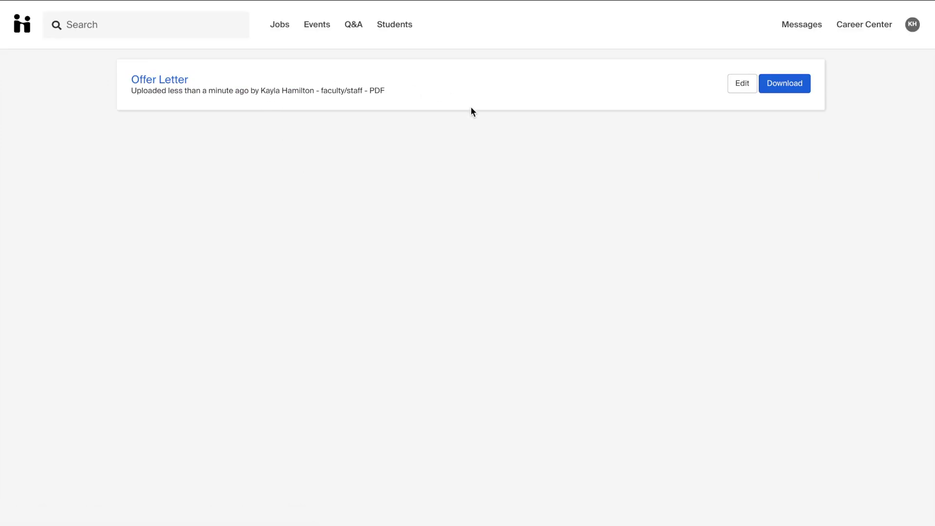
left_click(163, 78)
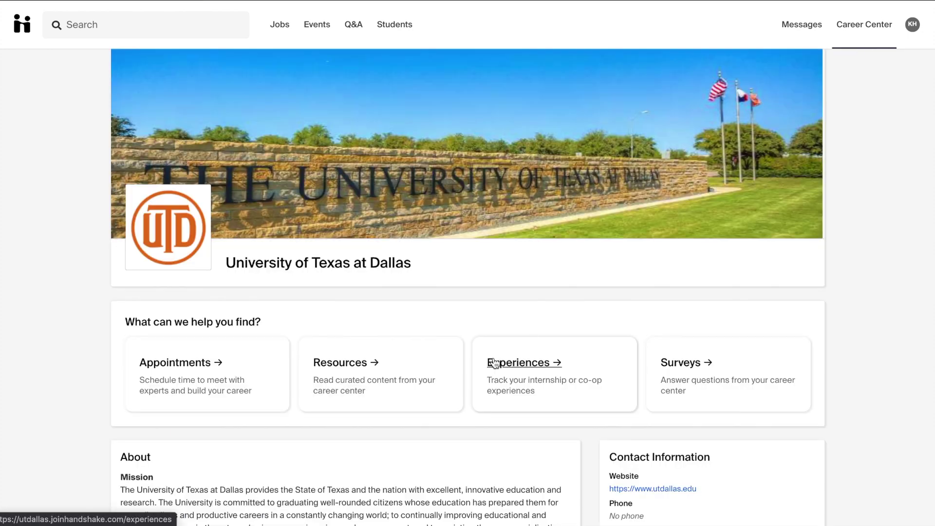
left_click(494, 360)
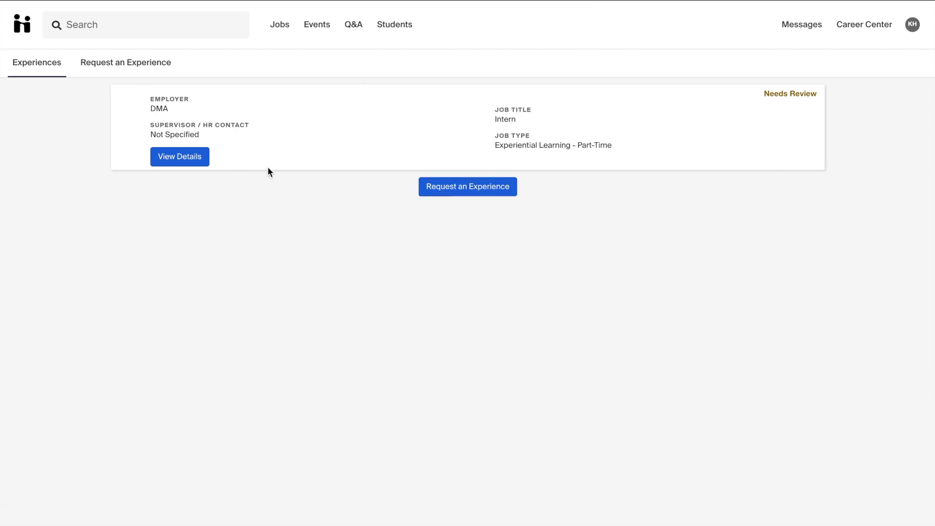
- View the DMA Intern experience details and its Comments and Activity tab without commenting
left_click(190, 158)
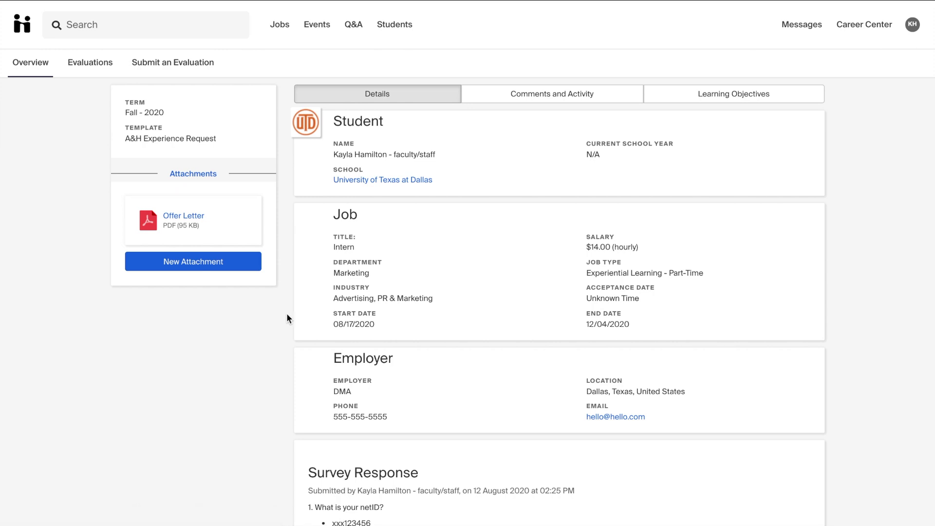
left_click(522, 96)
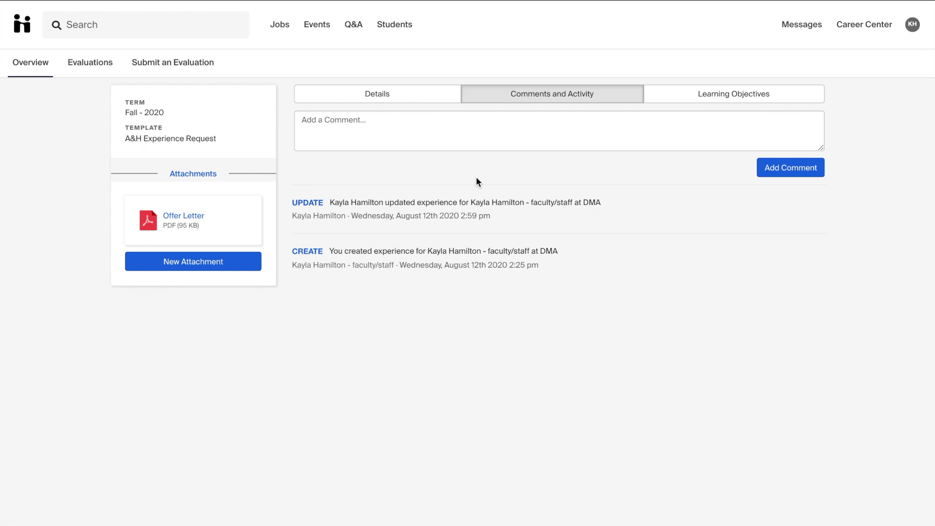
left_click(384, 121)
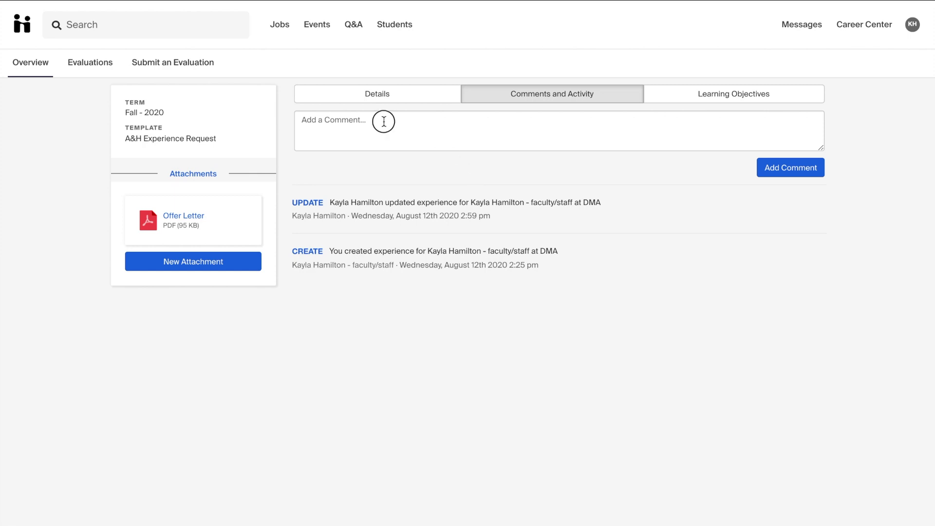
left_click(427, 173)
left_click(397, 103)
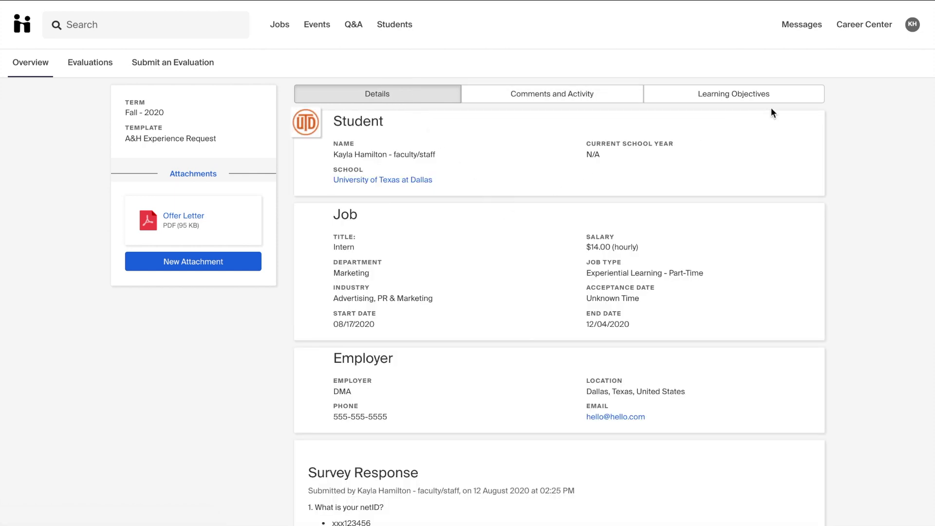
- Leave the DMA Intern experience details and return to the University of Texas at Dallas Career Center home page
left_click(862, 24)
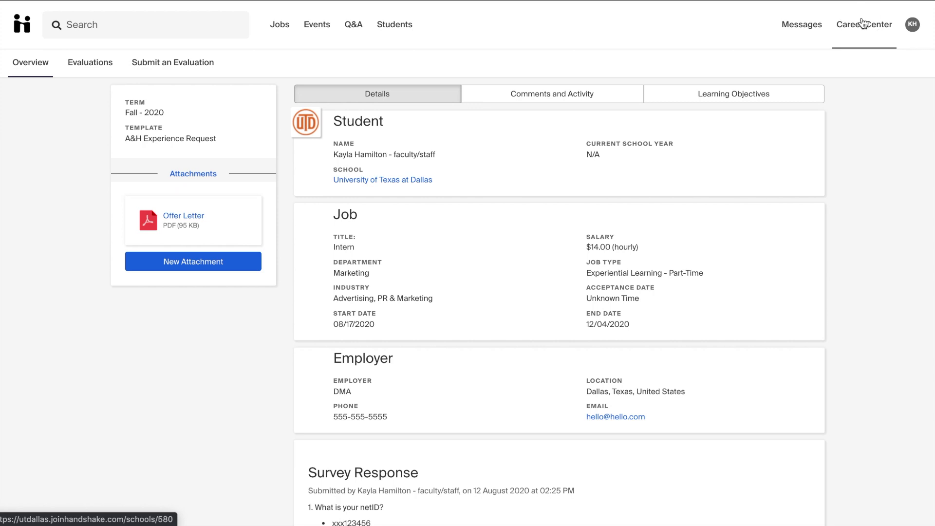